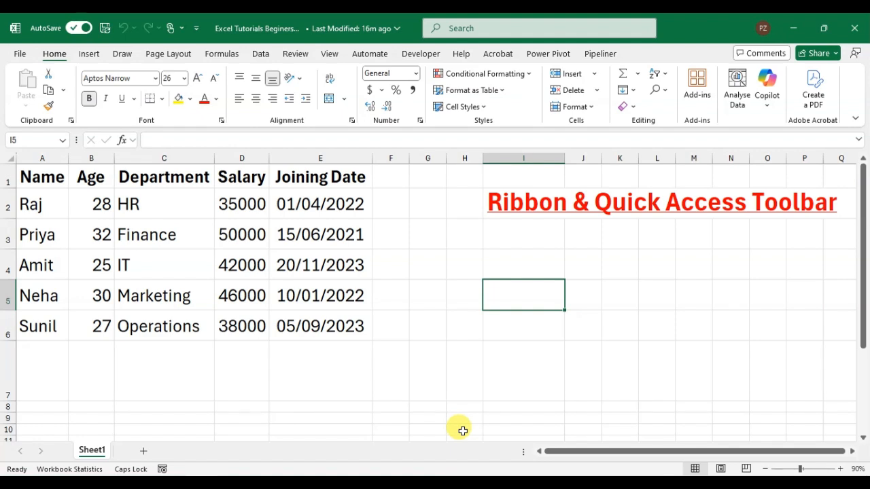
# Open the ribbon customisation options and add a new custom tab directly after Home
pyautogui.click(21, 55)
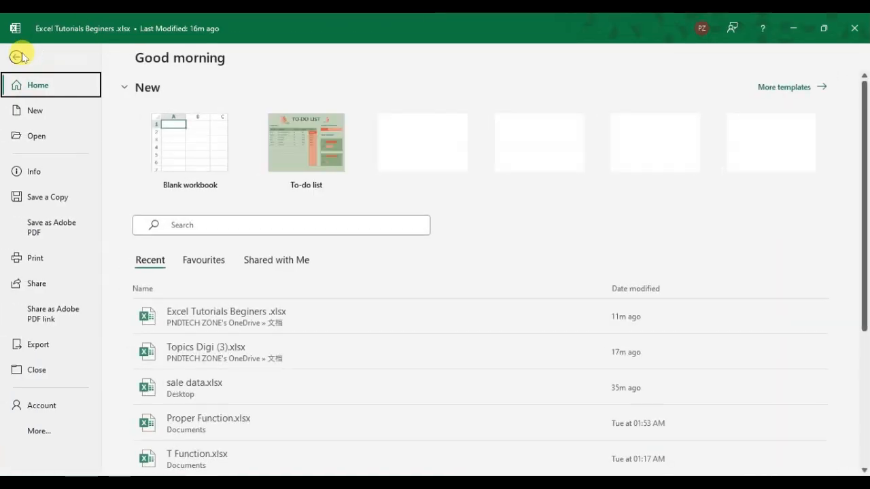
pyautogui.click(60, 436)
pyautogui.click(149, 465)
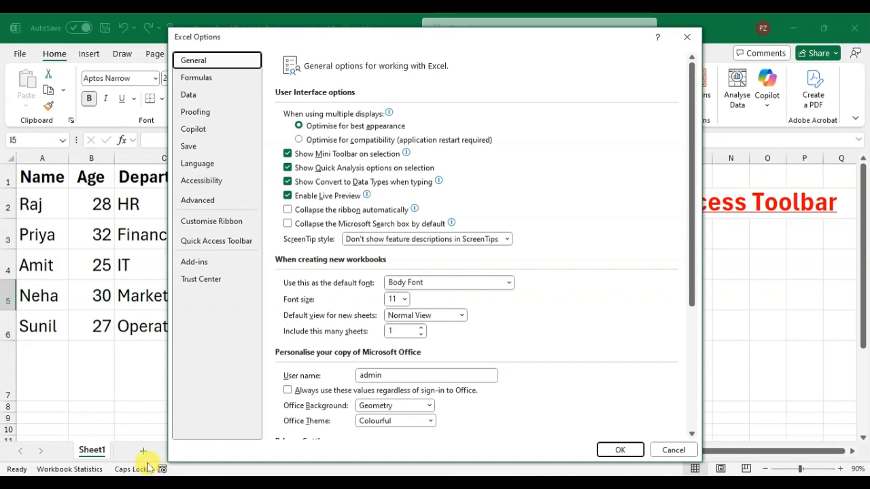
pyautogui.click(222, 230)
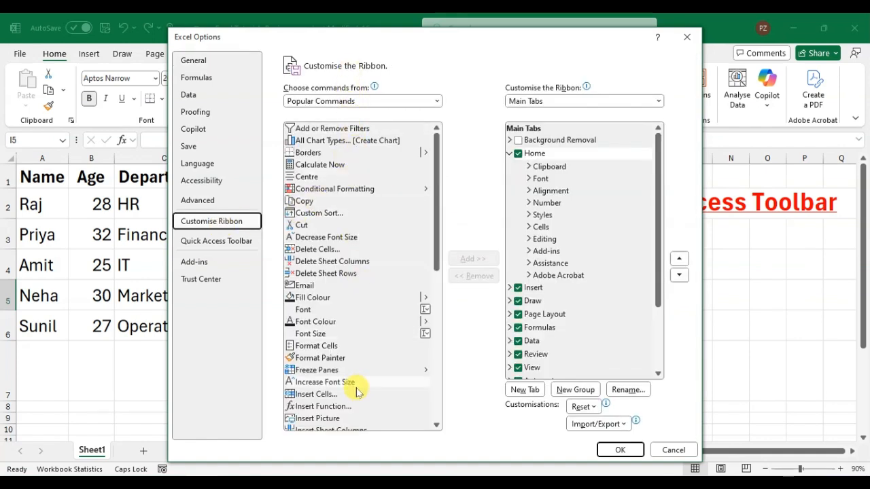
pyautogui.click(511, 154)
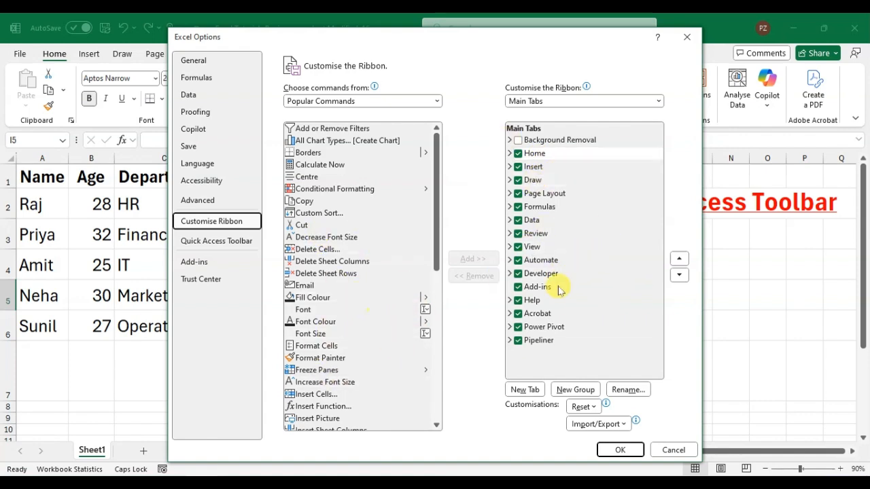
pyautogui.click(524, 390)
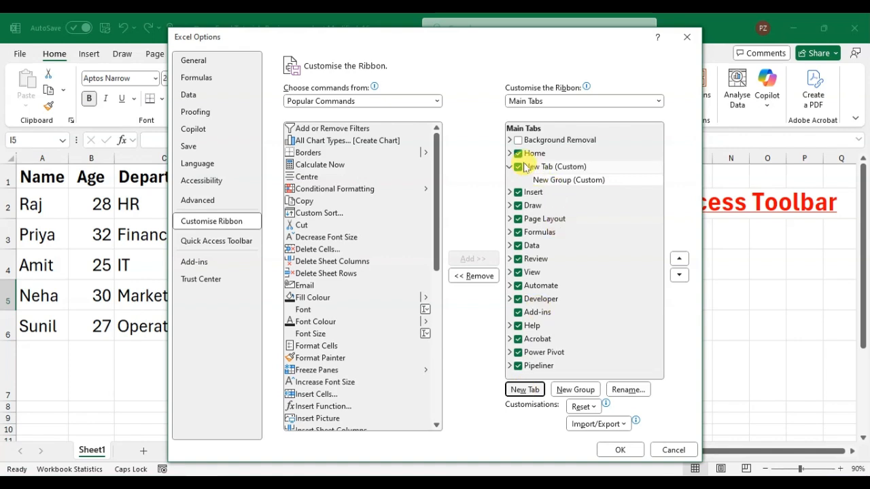
# Rename the new custom ribbon tab as TECH
pyautogui.click(559, 169)
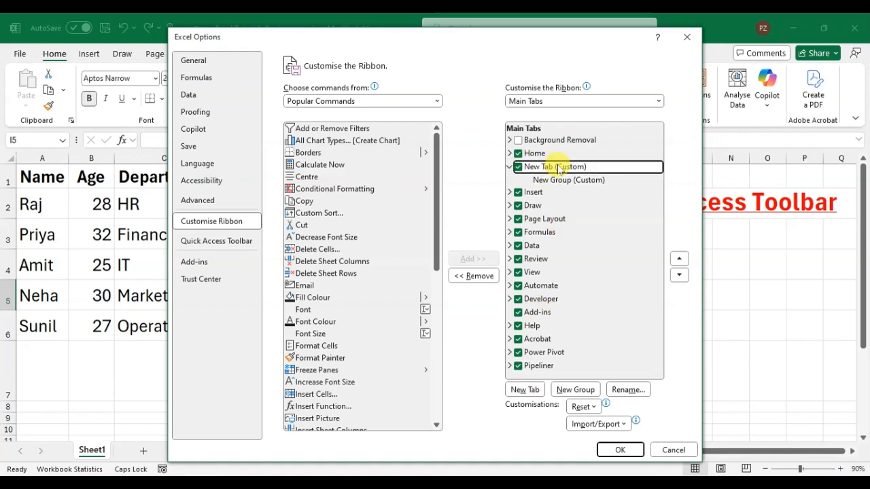
pyautogui.click(629, 389)
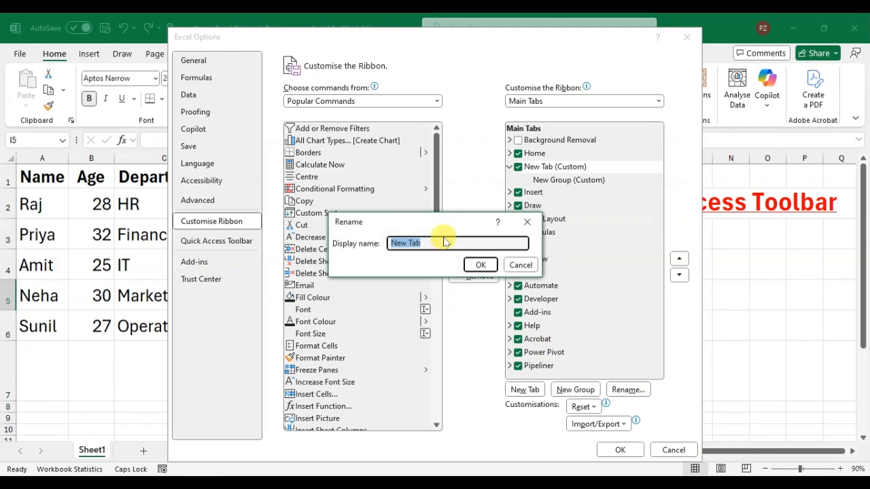
pyautogui.write('TECH')
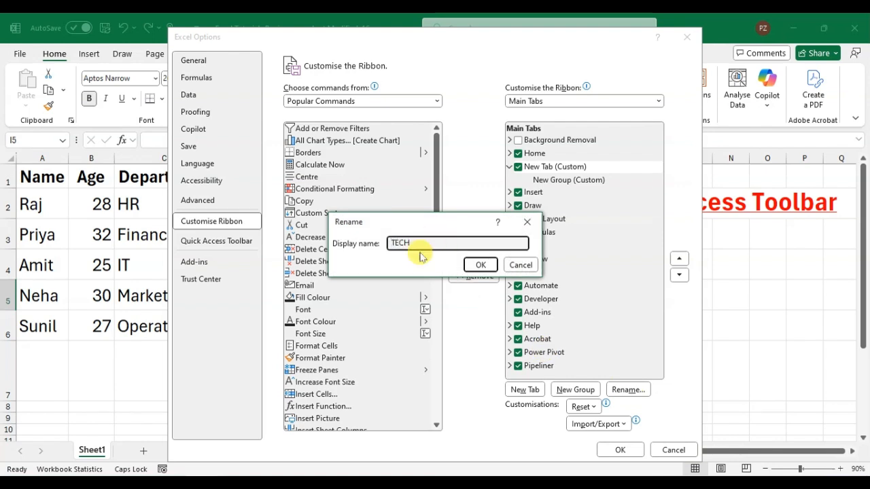
pyautogui.click(480, 264)
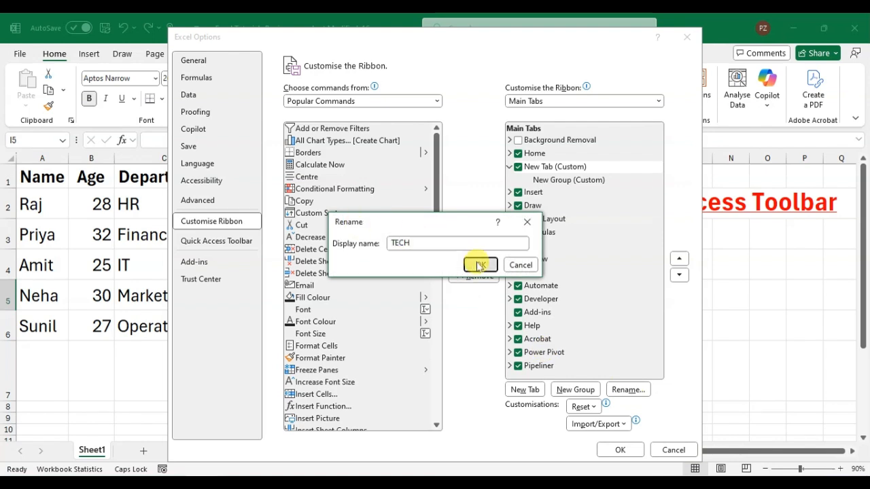
# Rename the new custom group inside the TECH tab as ABC
pyautogui.click(553, 181)
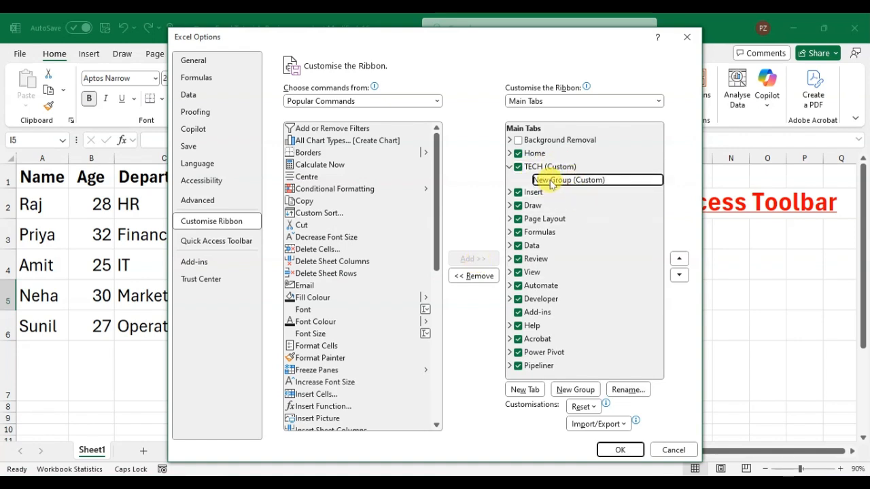
pyautogui.click(626, 390)
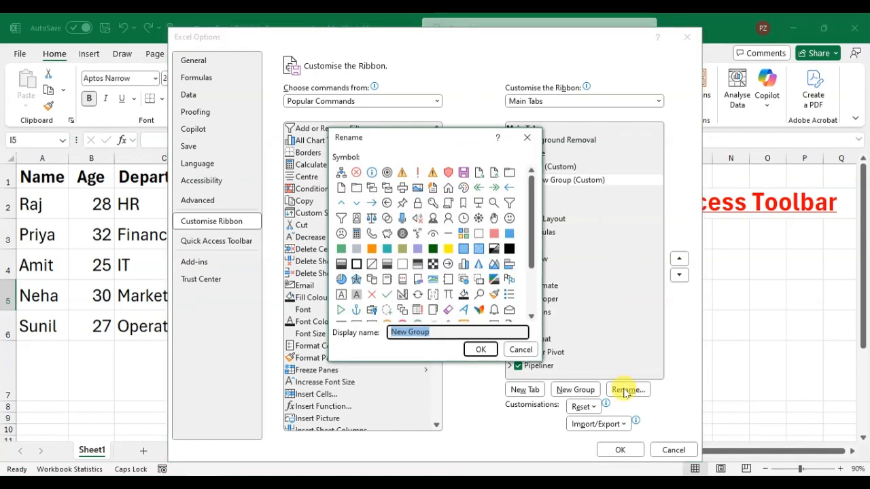
pyautogui.write('ABC')
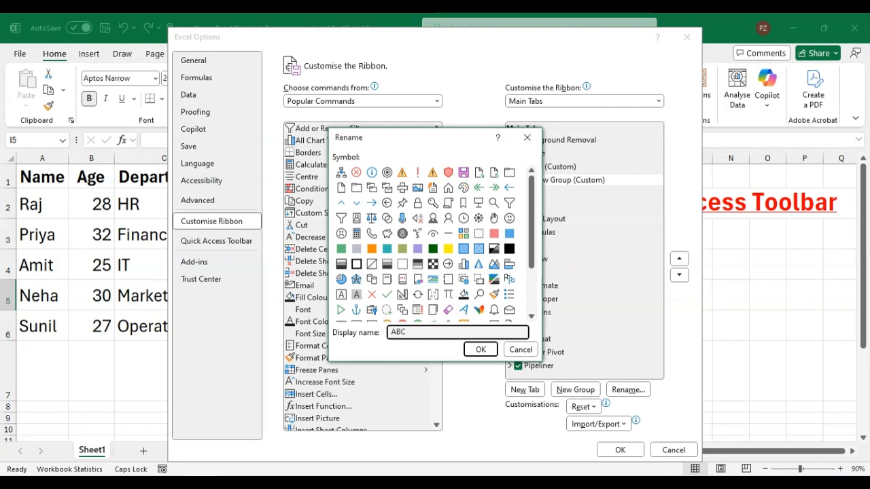
pyautogui.click(479, 350)
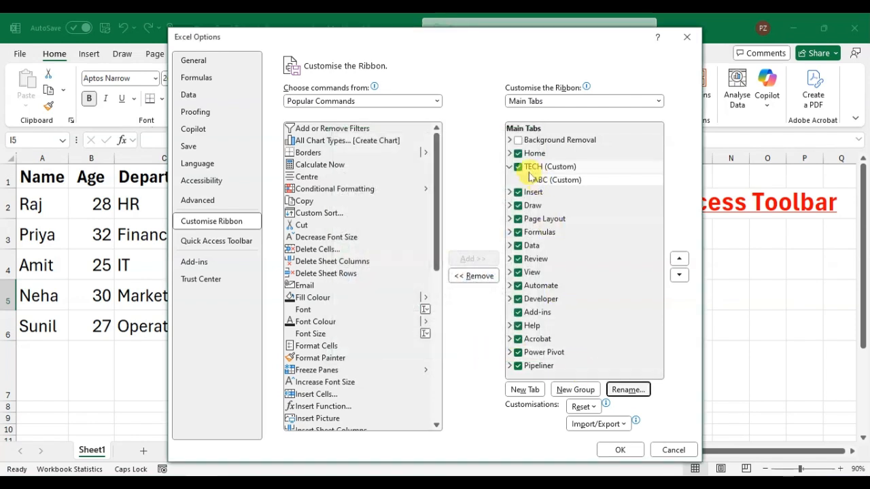
# Add the Data Bars command from the All Commands set to the ABC group of the TECH tab
pyautogui.click(543, 182)
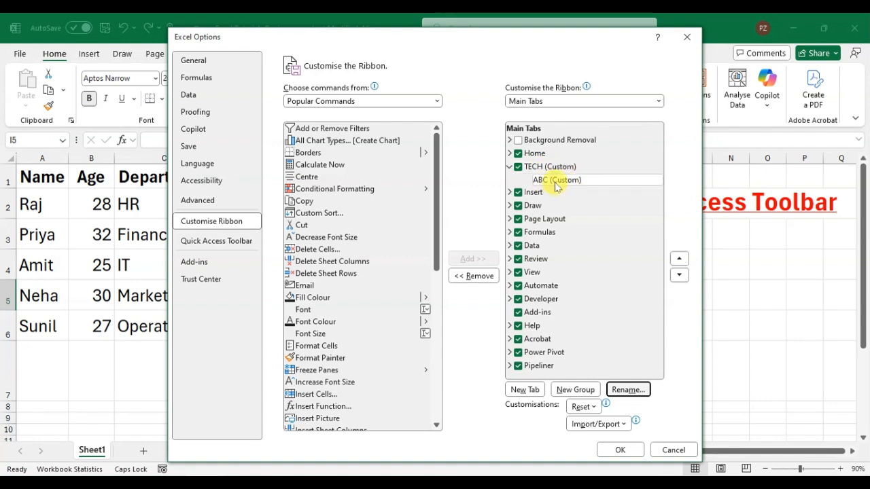
pyautogui.click(556, 184)
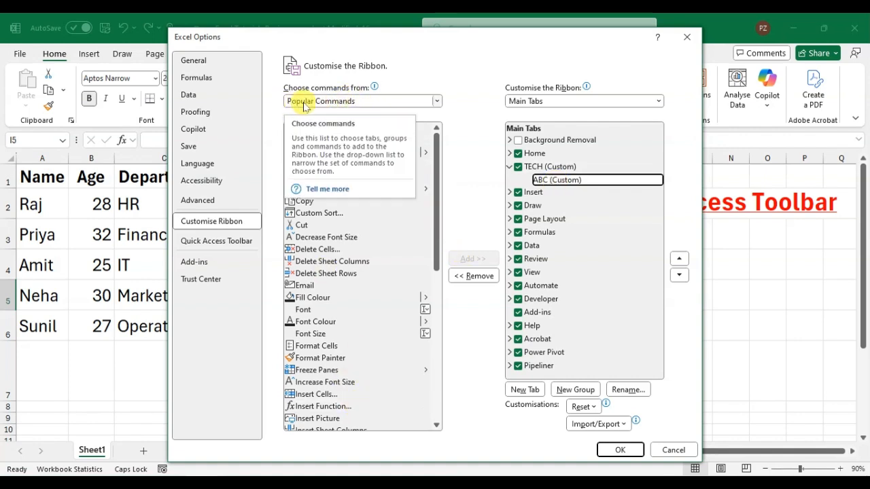
pyautogui.click(437, 103)
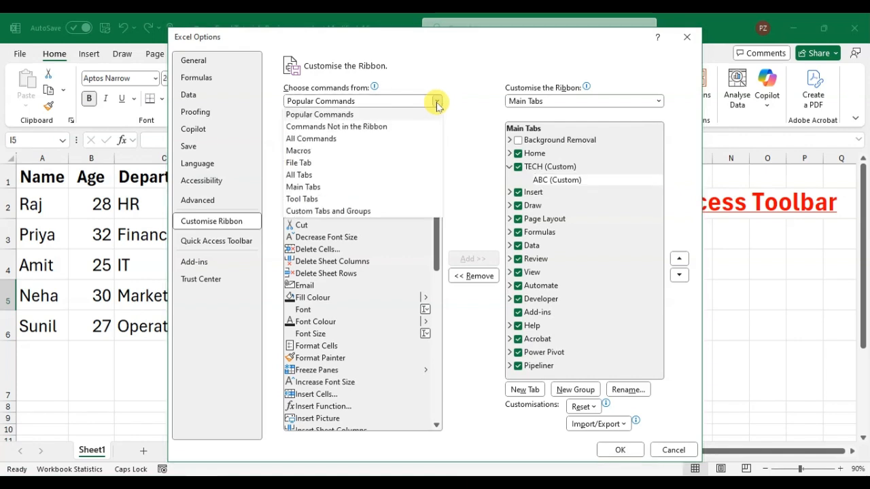
pyautogui.click(311, 140)
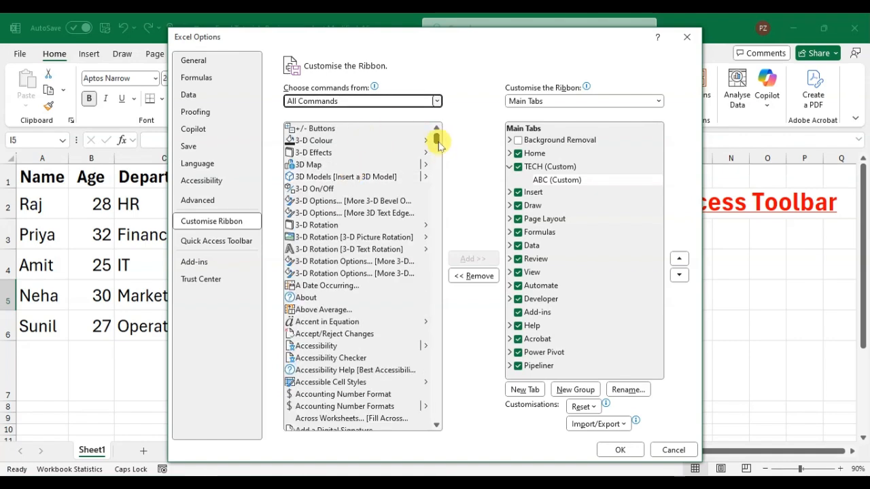
pyautogui.moveTo(437, 139); pyautogui.dragTo(437, 195)
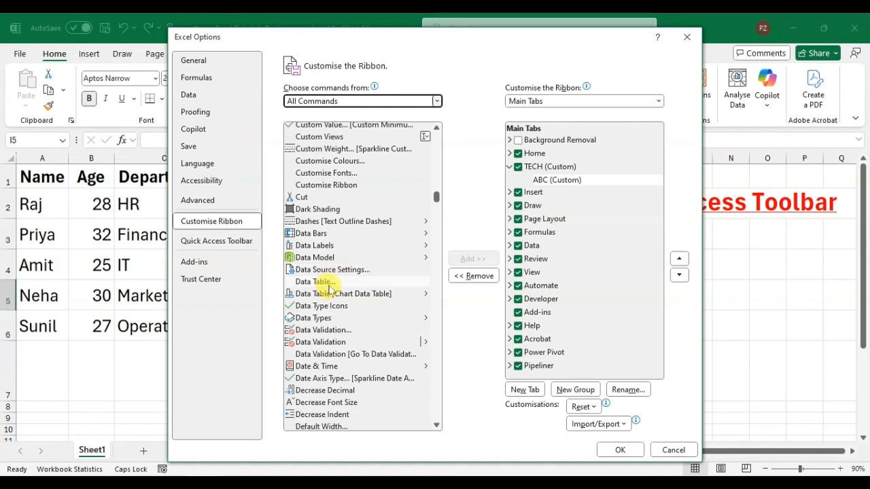
pyautogui.click(317, 234)
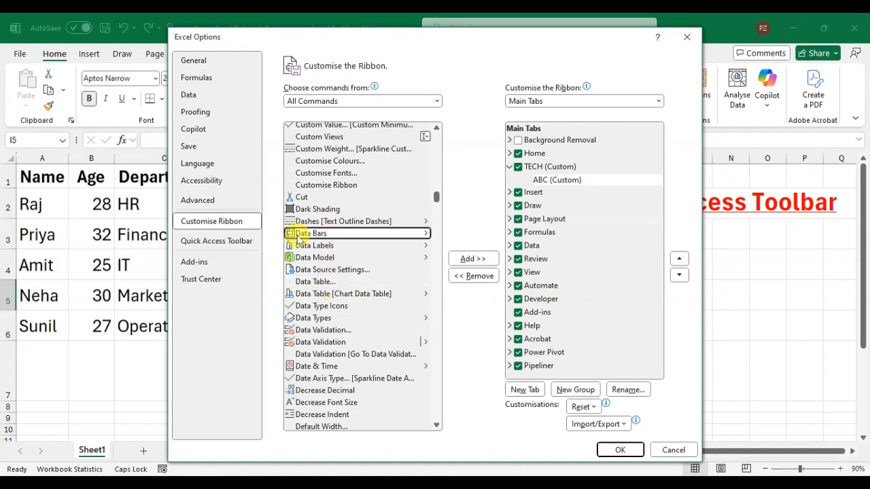
pyautogui.click(561, 181)
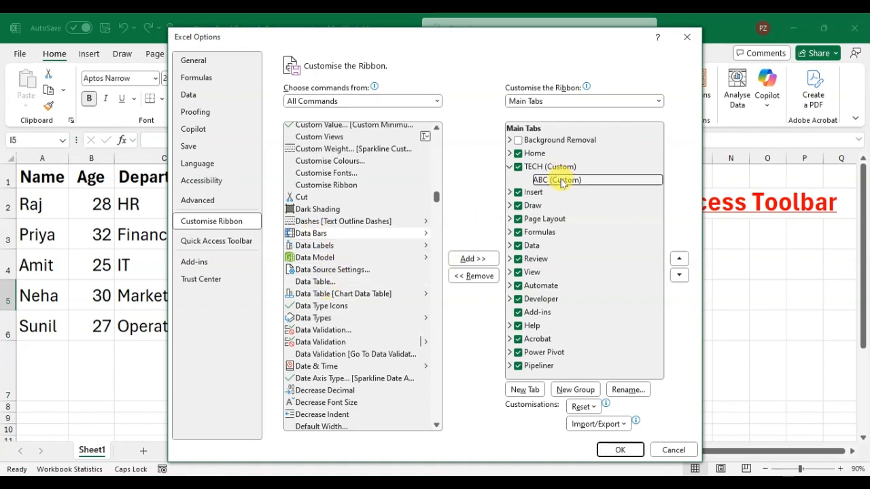
pyautogui.click(474, 260)
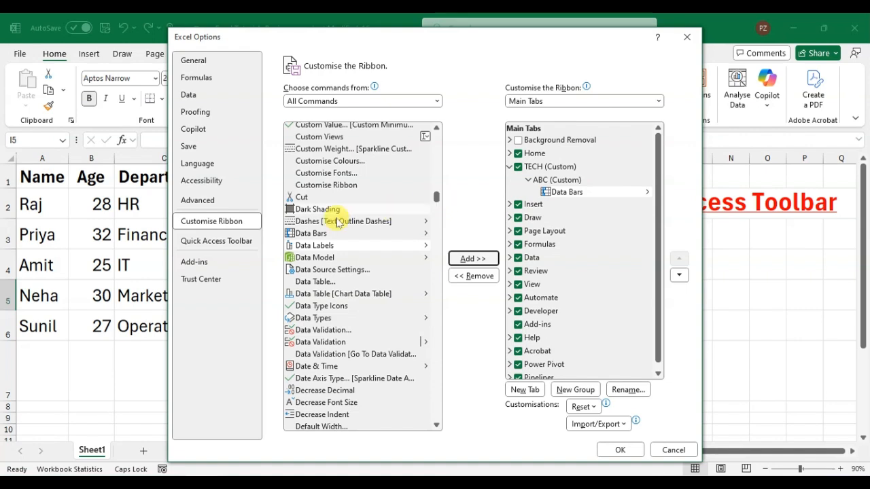
# Add the Dark Shading command to the ABC group, then apply the ribbon customisation and view the TECH tab
pyautogui.click(314, 212)
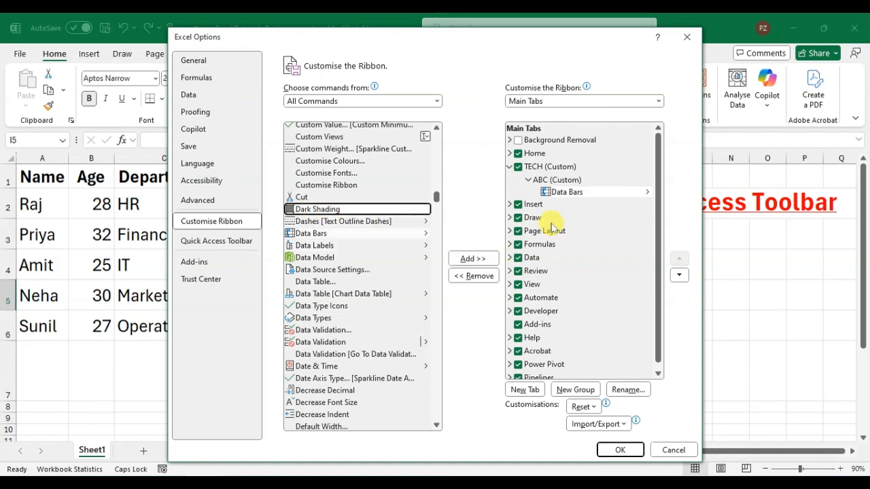
pyautogui.click(467, 265)
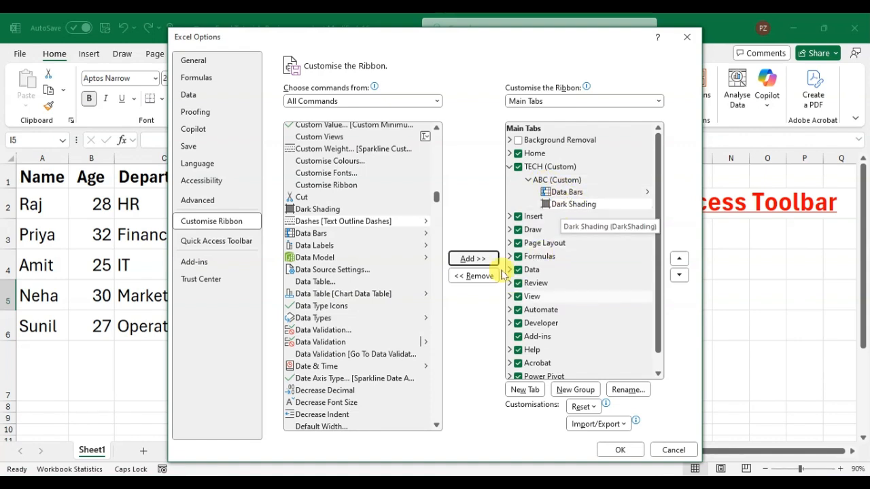
pyautogui.click(614, 454)
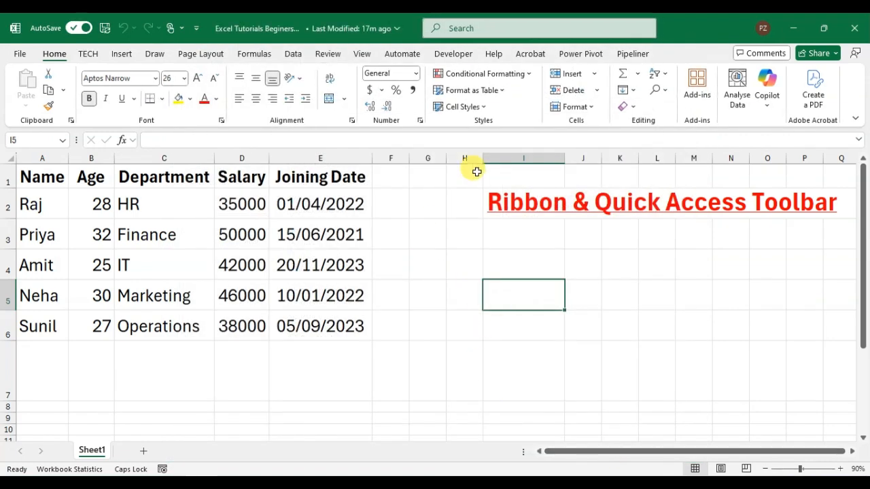
pyautogui.click(87, 58)
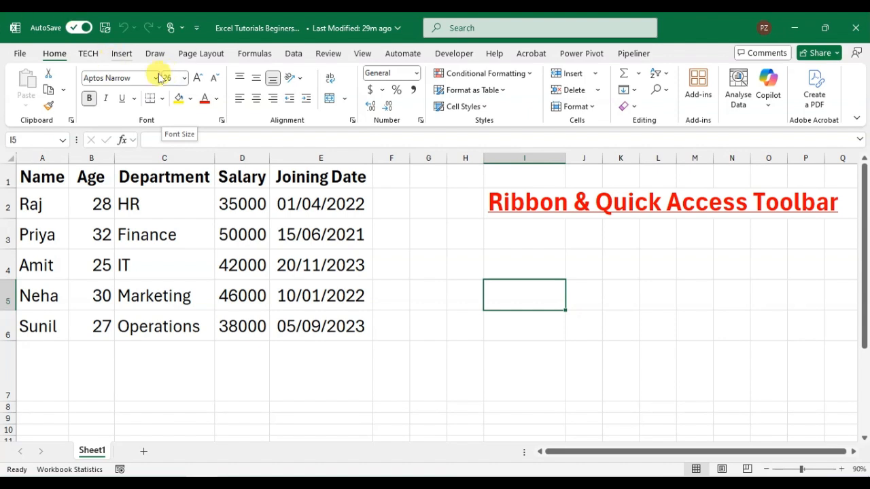
# Add the Quick Print and Copy commands to the Quick Access Toolbar for all documents
pyautogui.click(195, 30)
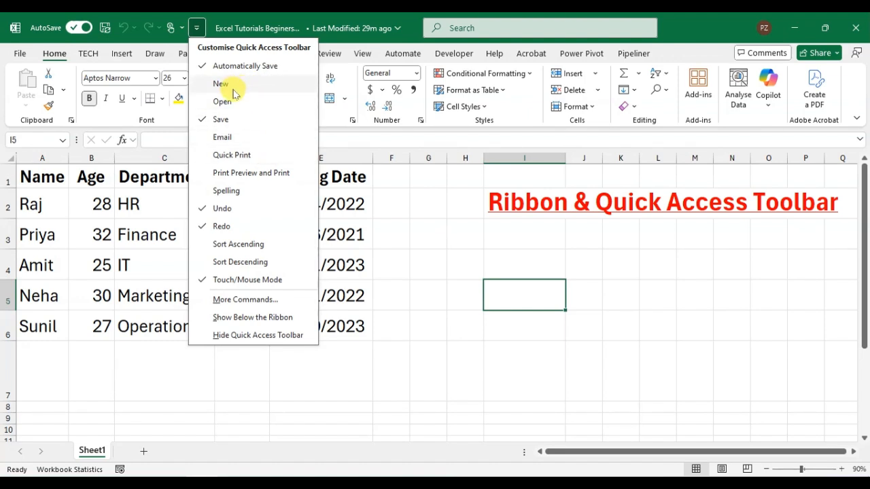
pyautogui.click(231, 156)
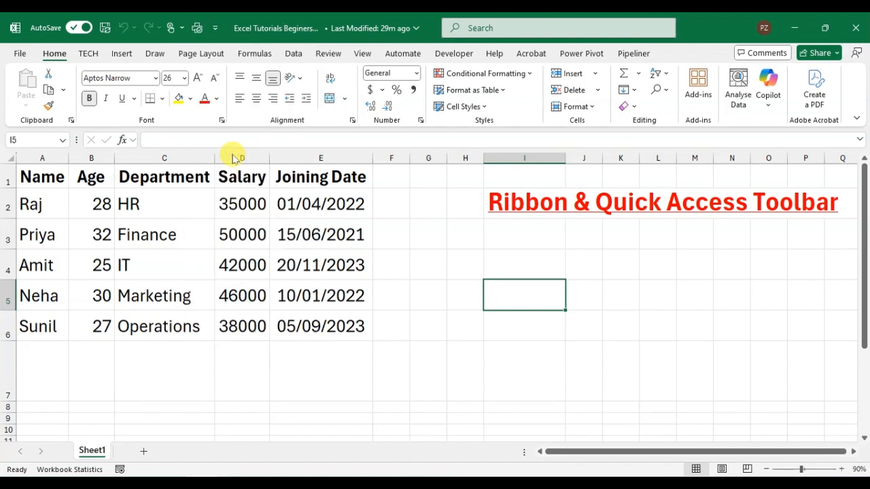
pyautogui.click(215, 28)
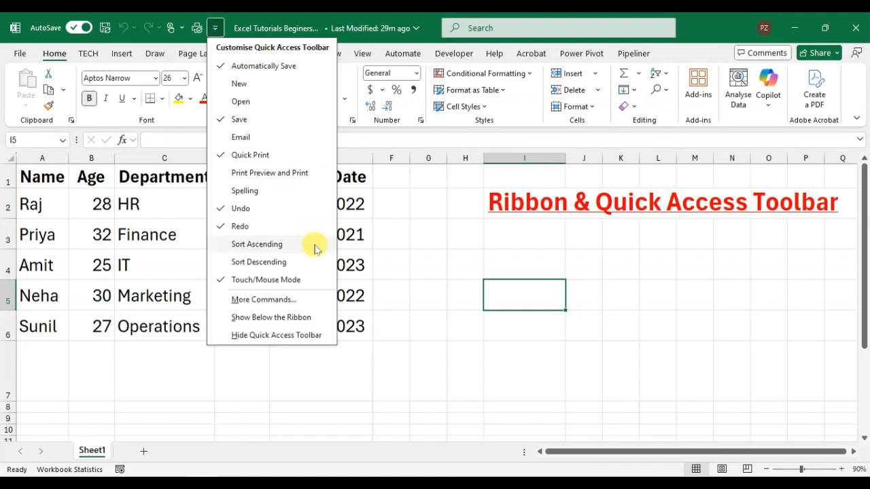
pyautogui.click(272, 299)
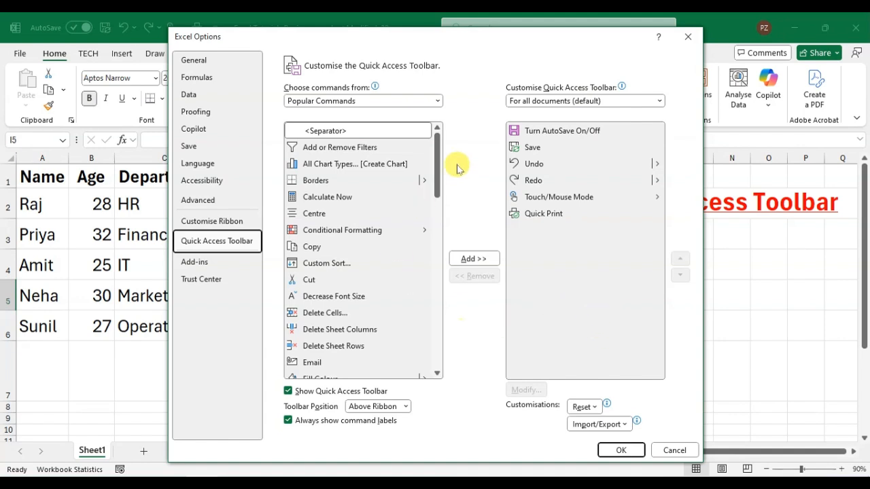
pyautogui.click(356, 249)
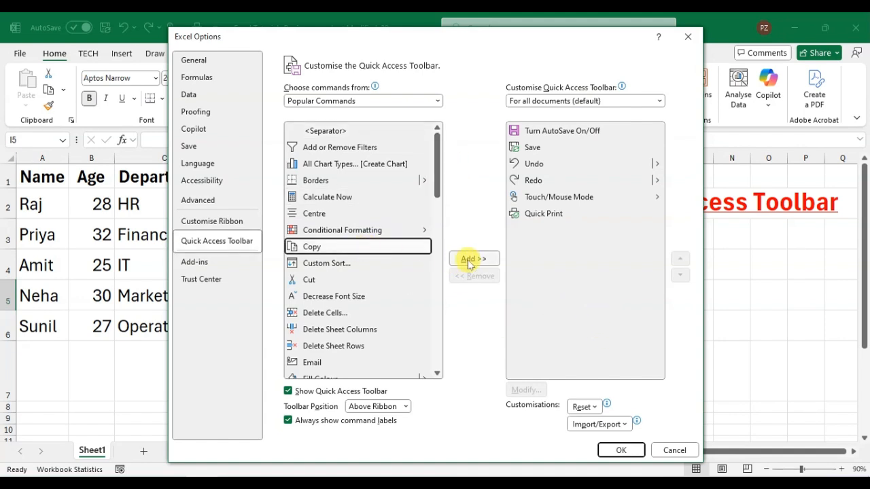
pyautogui.click(471, 259)
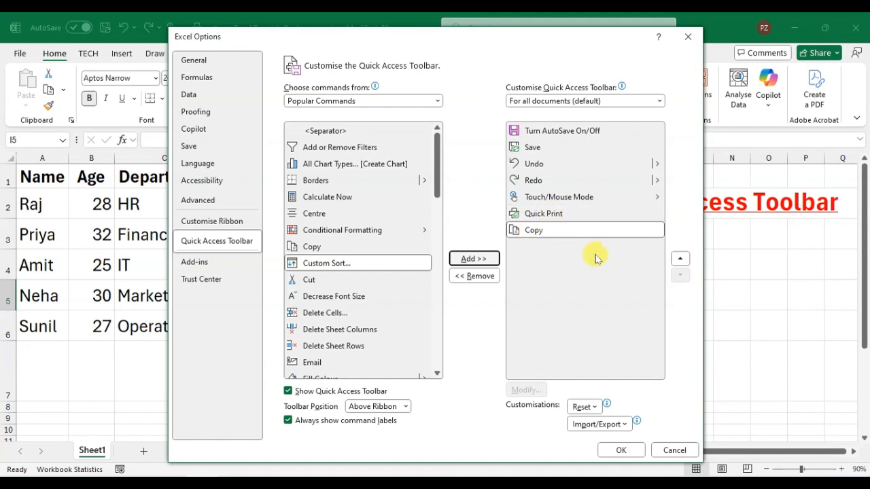
pyautogui.click(563, 236)
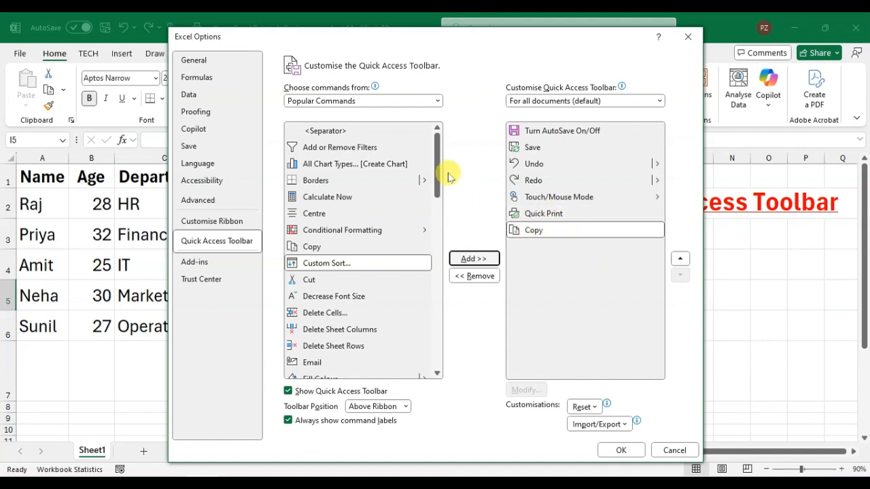
# Add the Calculate Now command to the Quick Access Toolbar and apply the toolbar changes
pyautogui.click(370, 198)
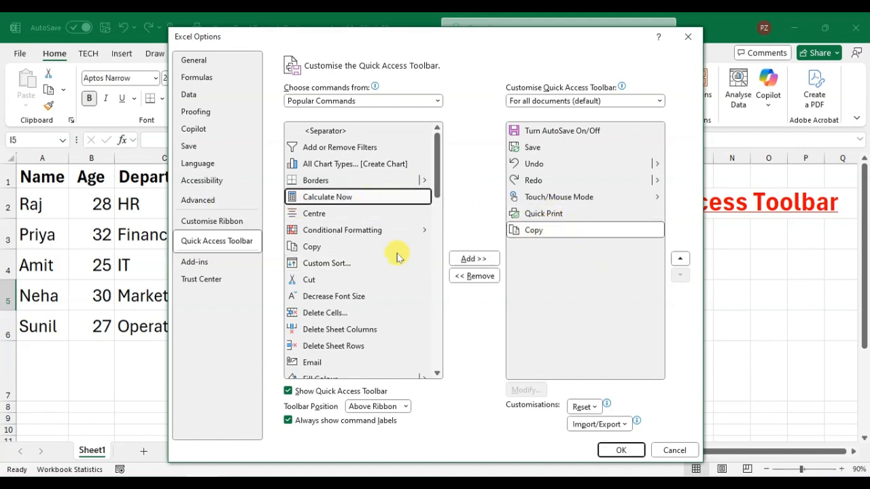
pyautogui.click(474, 258)
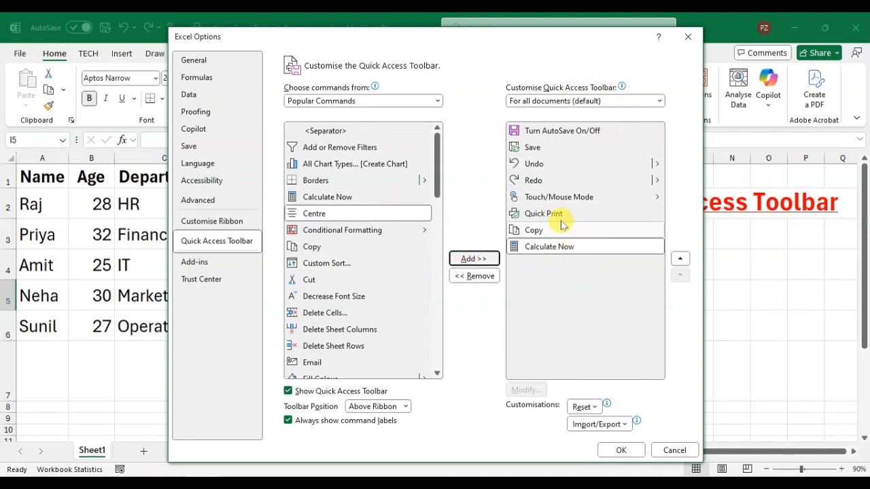
pyautogui.click(620, 453)
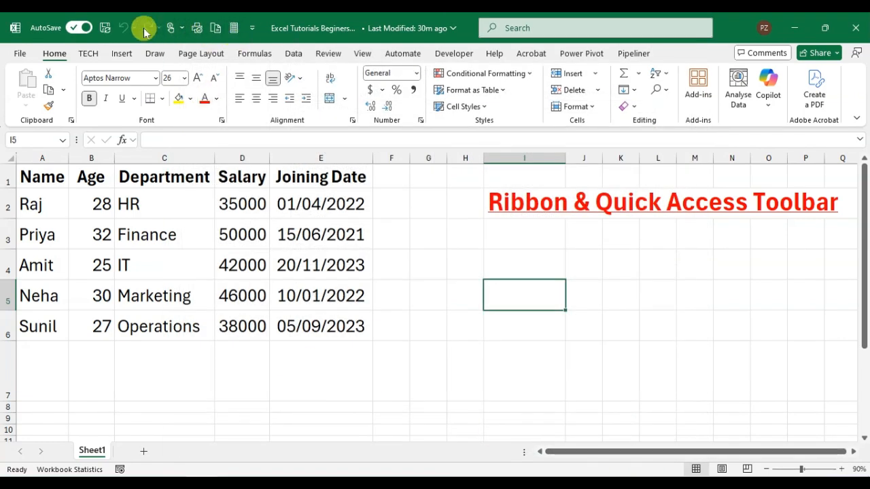
# Remove the Calculate Now command from the Quick Access Toolbar
pyautogui.click(235, 31)
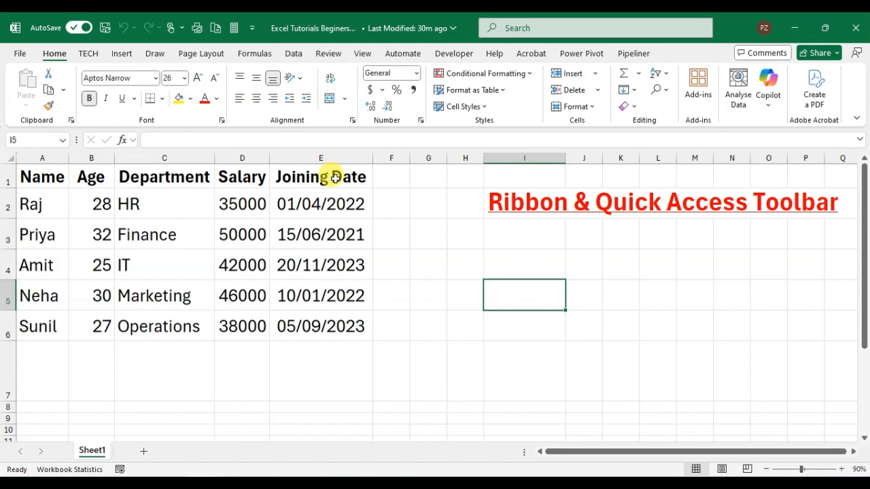
pyautogui.press('capslock')
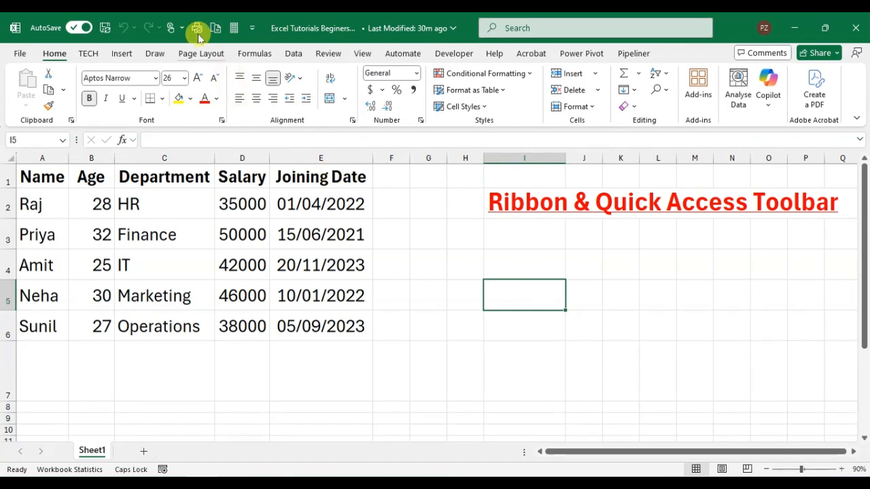
pyautogui.rightClick(237, 32)
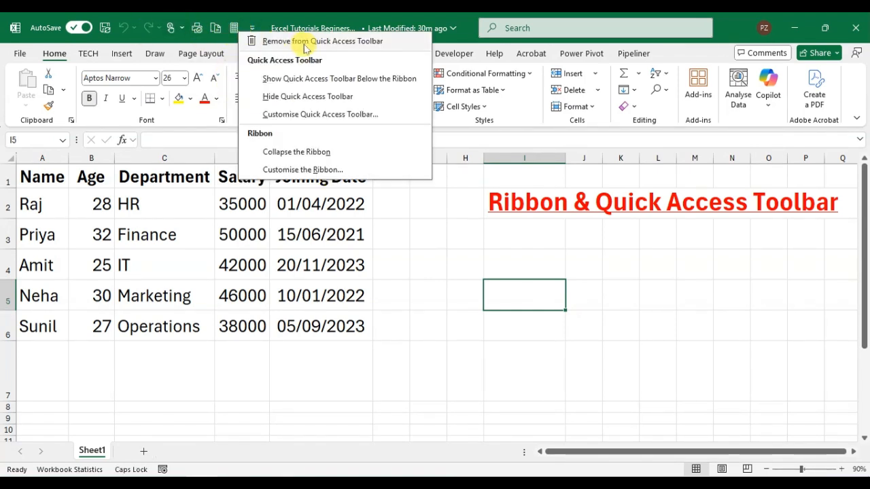
pyautogui.click(386, 42)
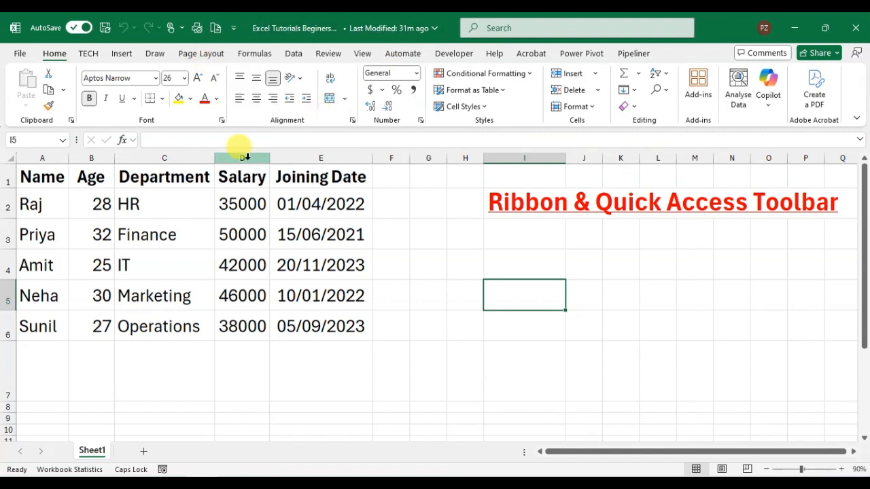
# Hide the entire Quick Access Toolbar and restore its display above the ribbon
pyautogui.rightClick(215, 31)
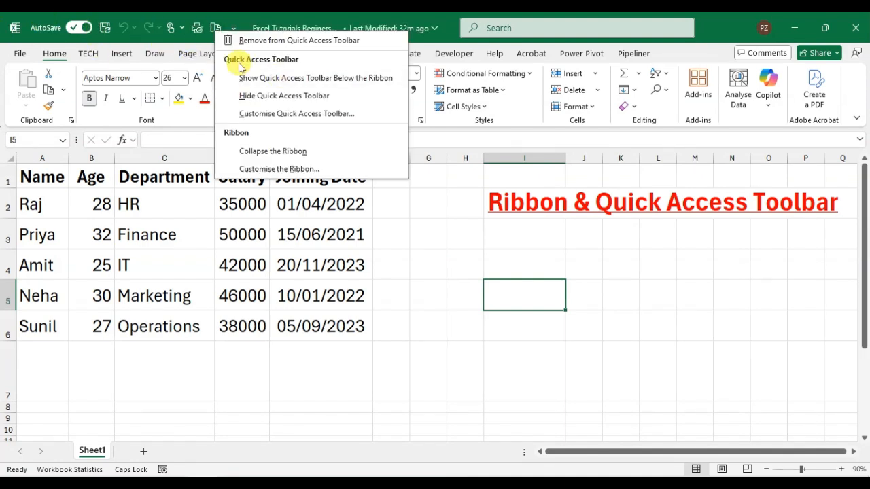
pyautogui.click(259, 96)
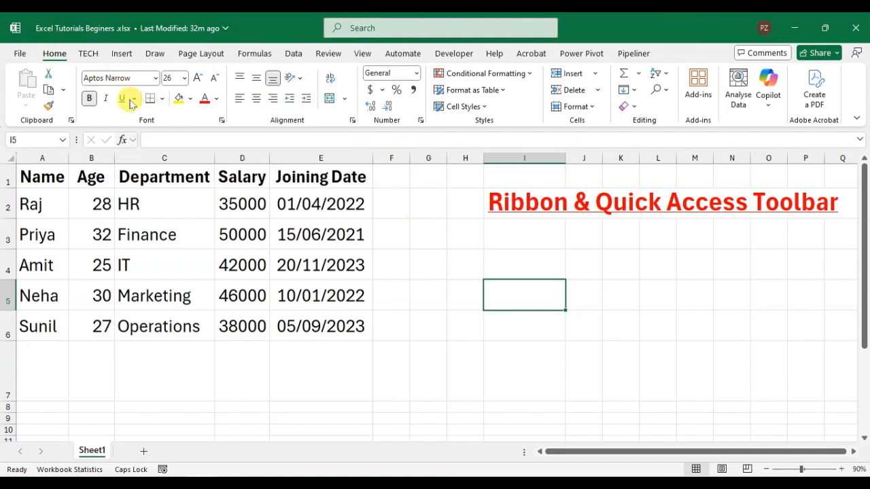
pyautogui.rightClick(188, 111)
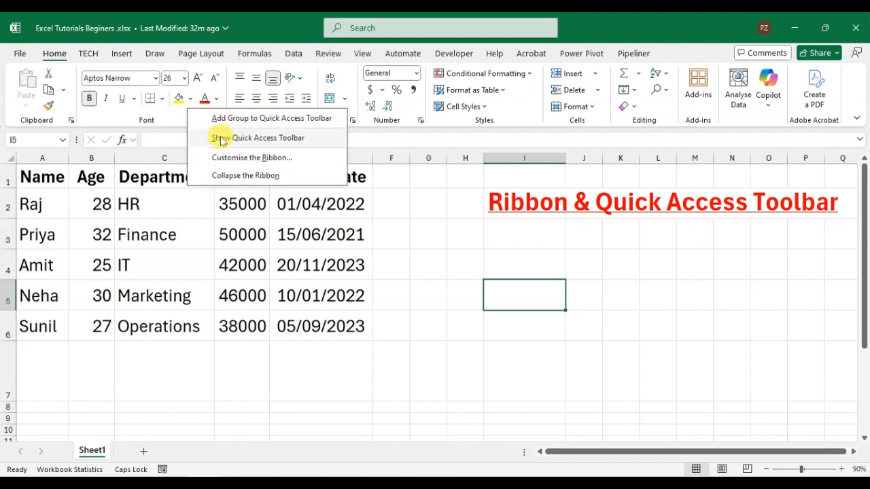
pyautogui.click(285, 140)
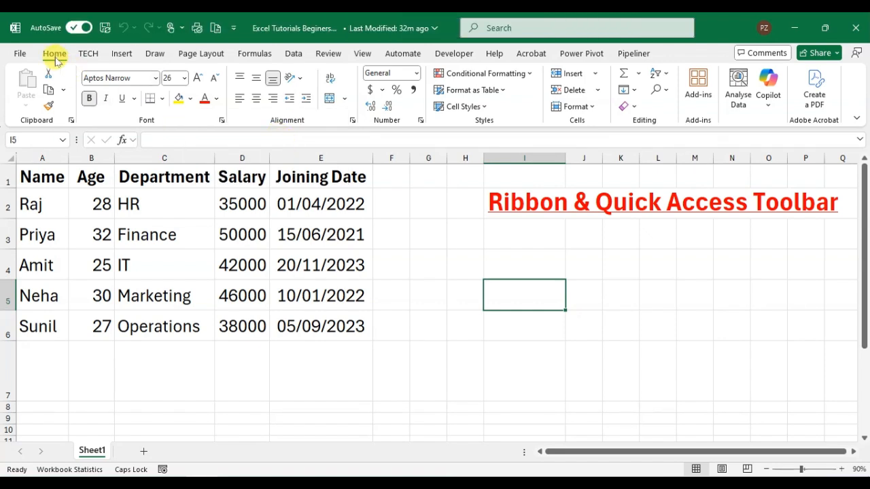